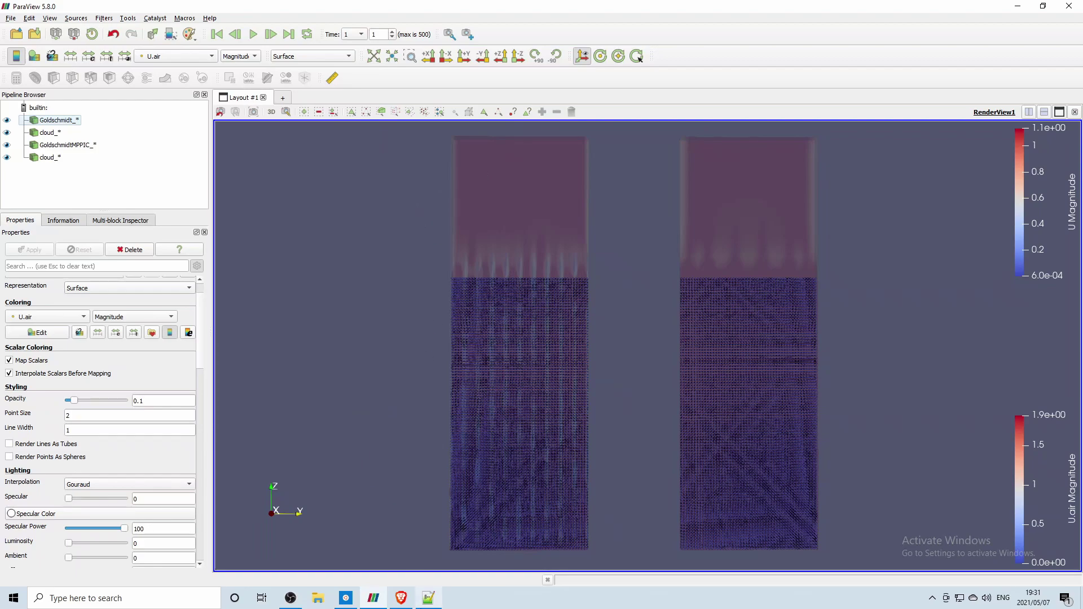
# Bring Notepad++ forward and review the Goldschmidt controlDict, marking the solver denseParticleFoam.
pyautogui.click(428, 597)
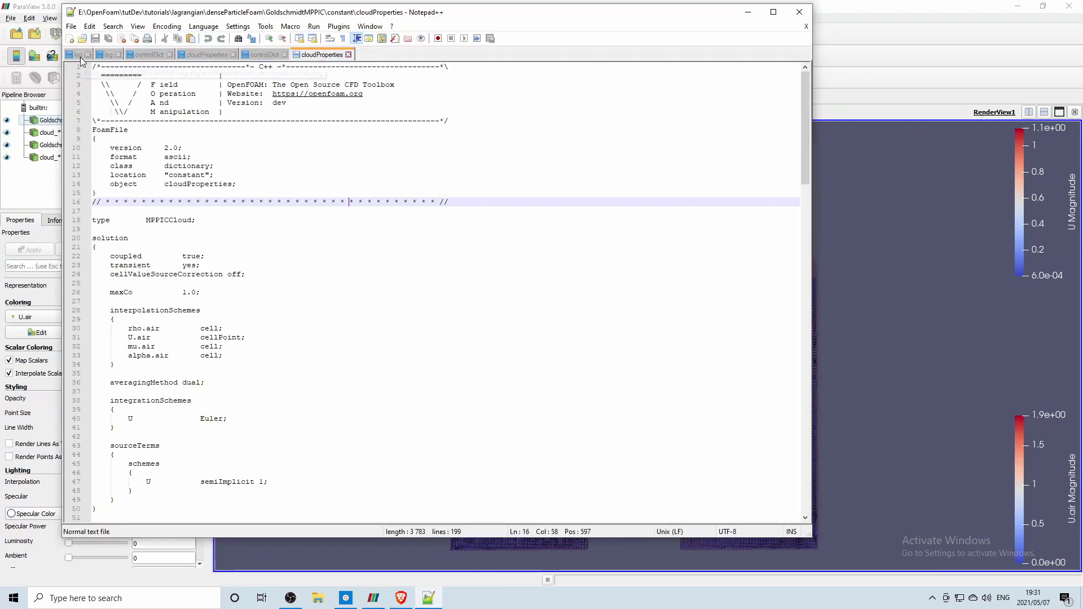
pyautogui.click(145, 54)
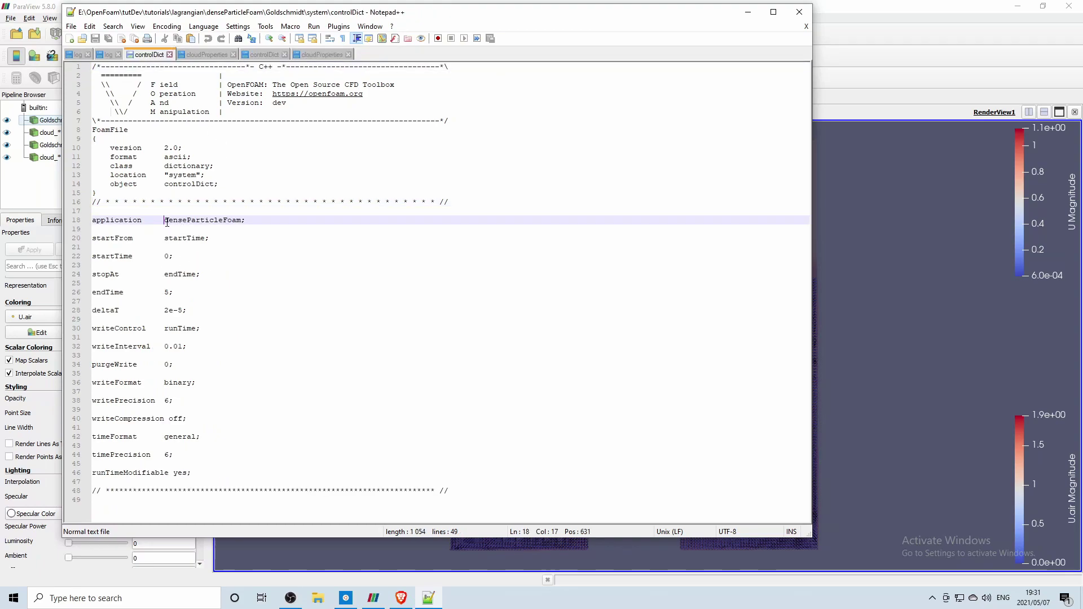
pyautogui.doubleClick(239, 219)
pyautogui.press('Down')
pyautogui.press('Down')
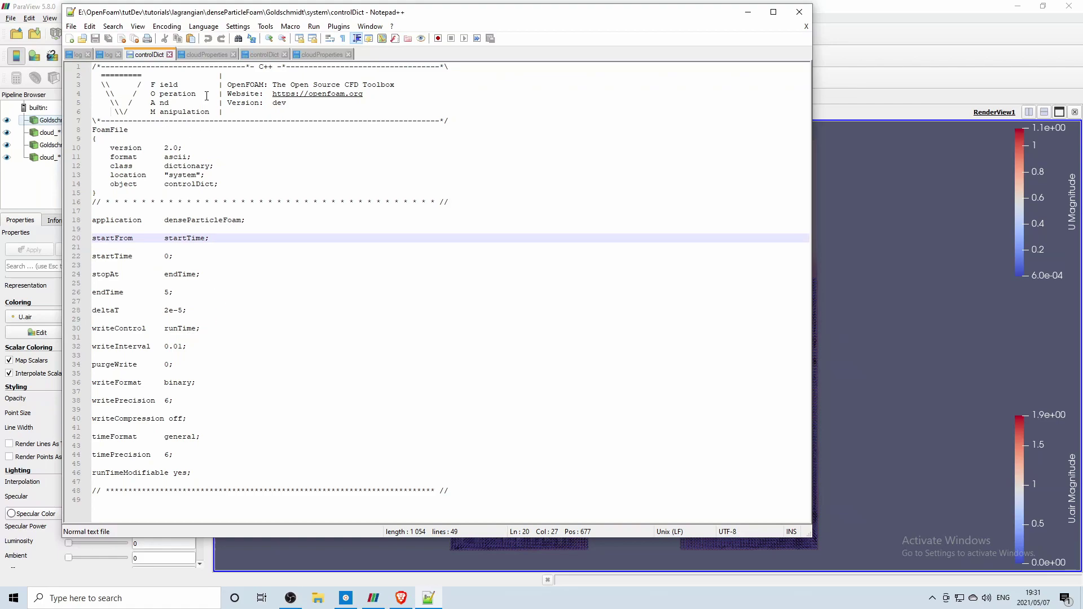
# Compare the Goldschmidt collidingCloud and GoldschmidtMPPIC MPPICCloud cloudProperties, ending on the MPPIC file.
pyautogui.click(204, 55)
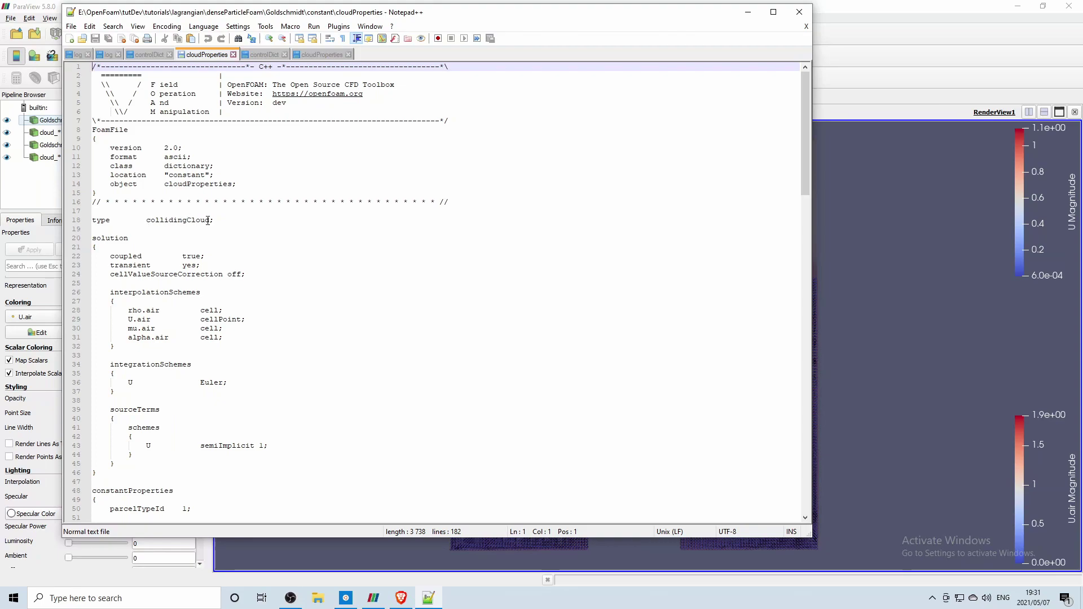
pyautogui.scroll(-6, 196, 284)
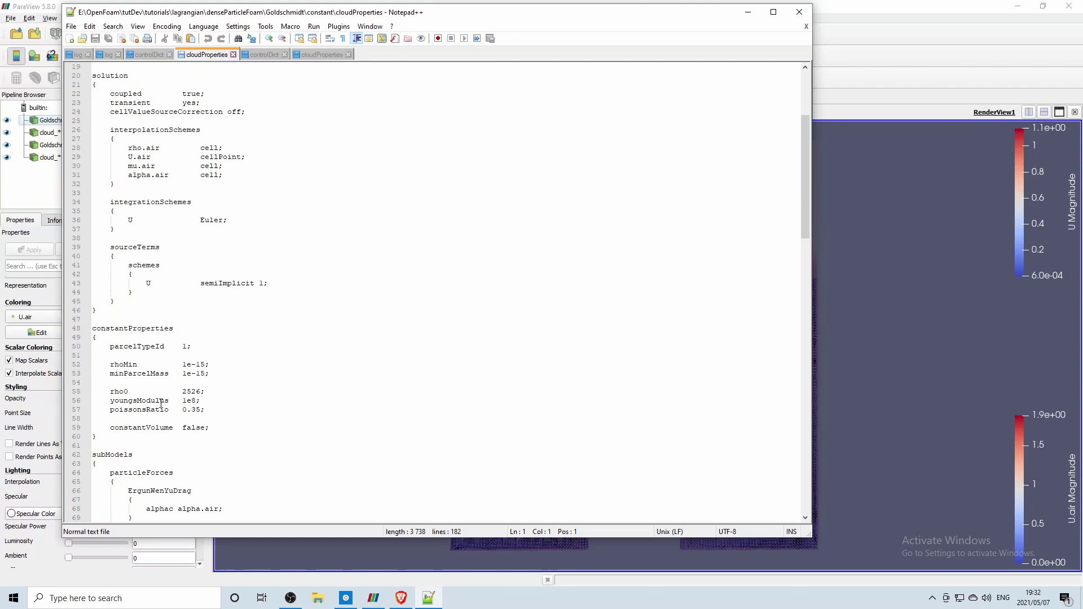
pyautogui.click(303, 56)
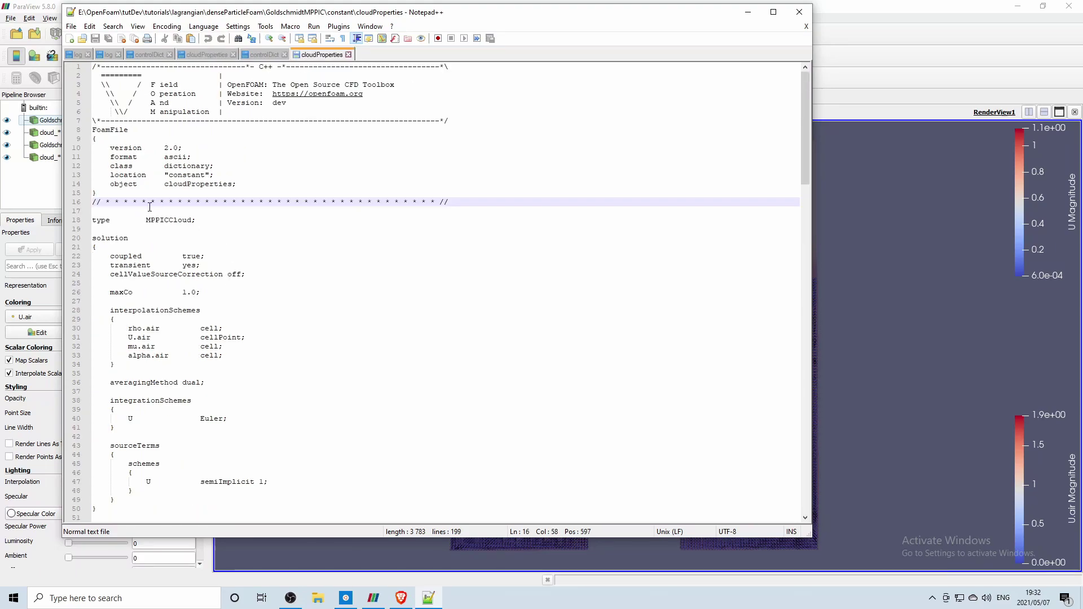
pyautogui.scroll(-7, 169, 229)
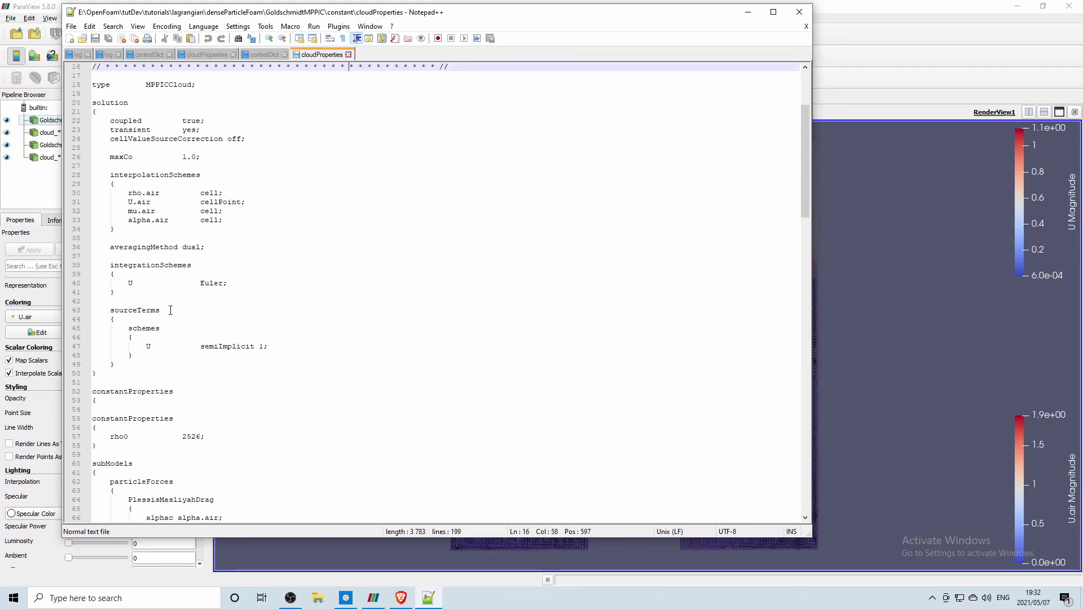
pyautogui.scroll(-1, 169, 387)
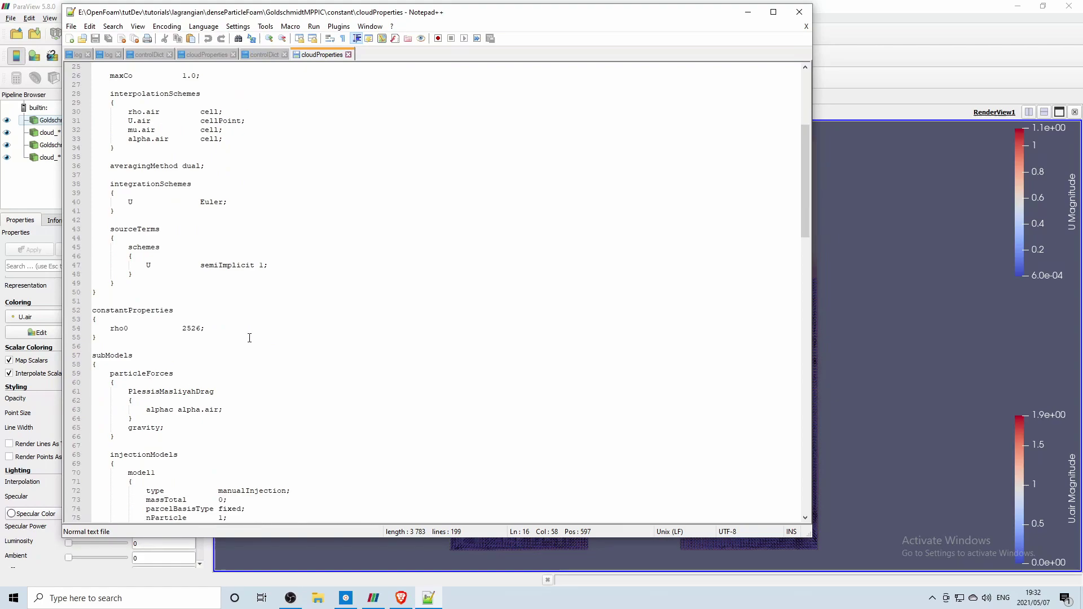
pyautogui.scroll(2, 207, 339)
pyautogui.click(206, 55)
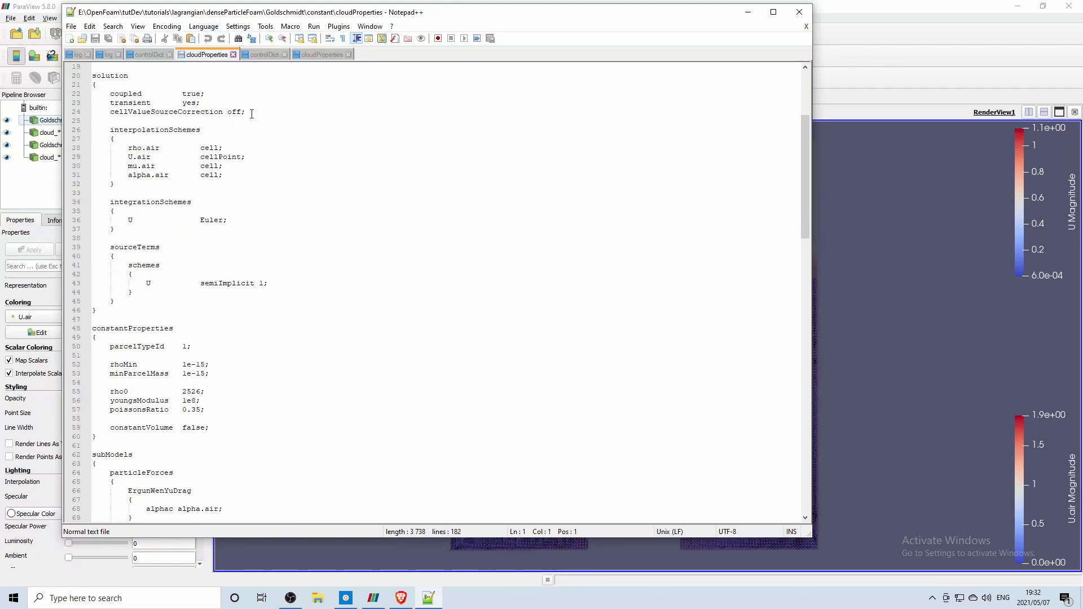
pyautogui.scroll(3, 216, 123)
pyautogui.scroll(2, 216, 122)
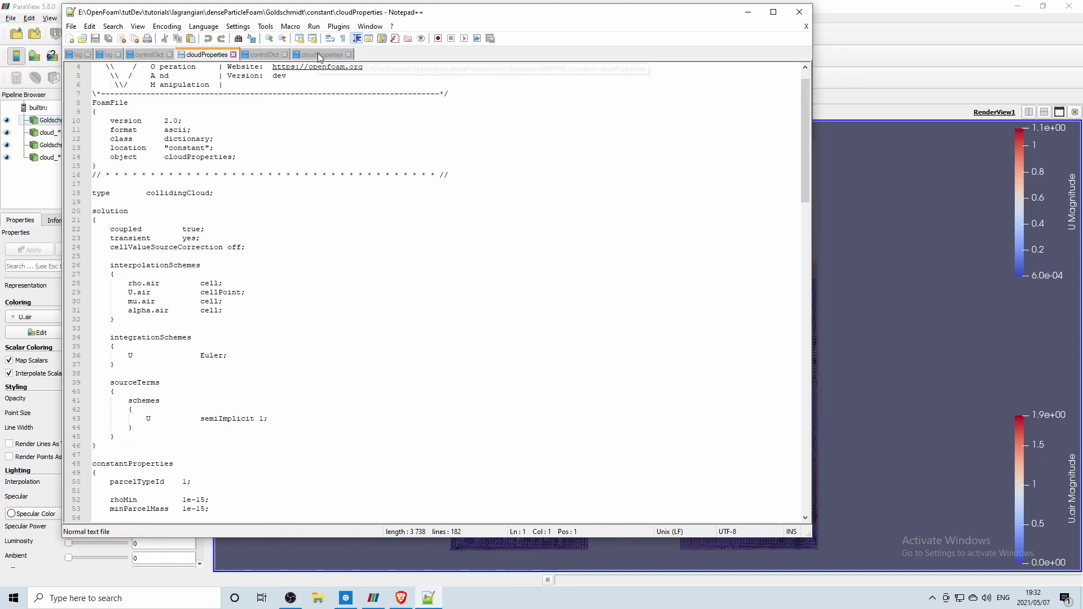
pyautogui.click(317, 53)
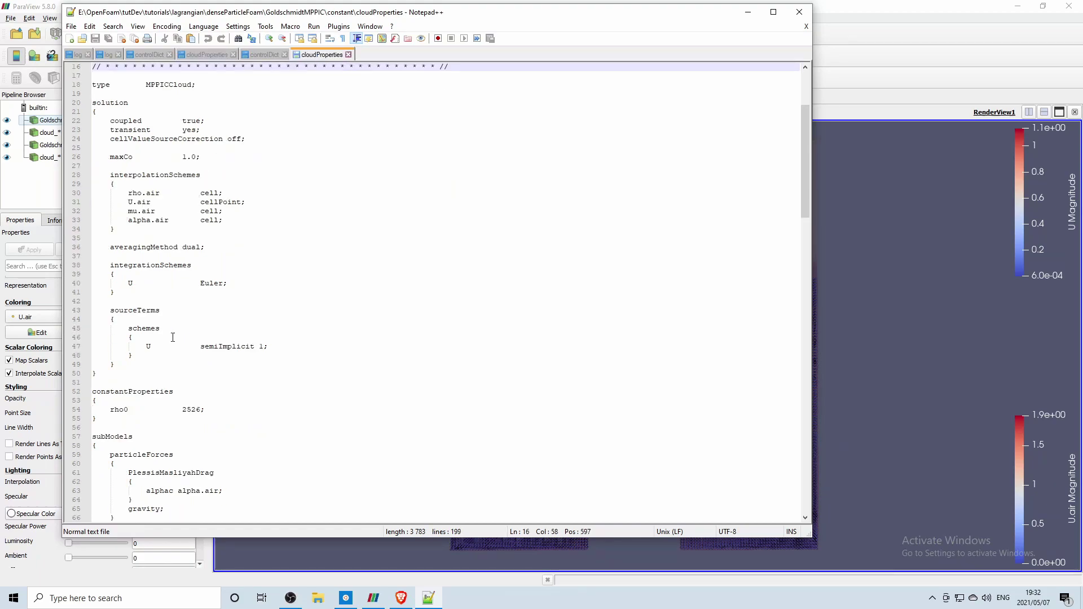
pyautogui.scroll(-2, 177, 289)
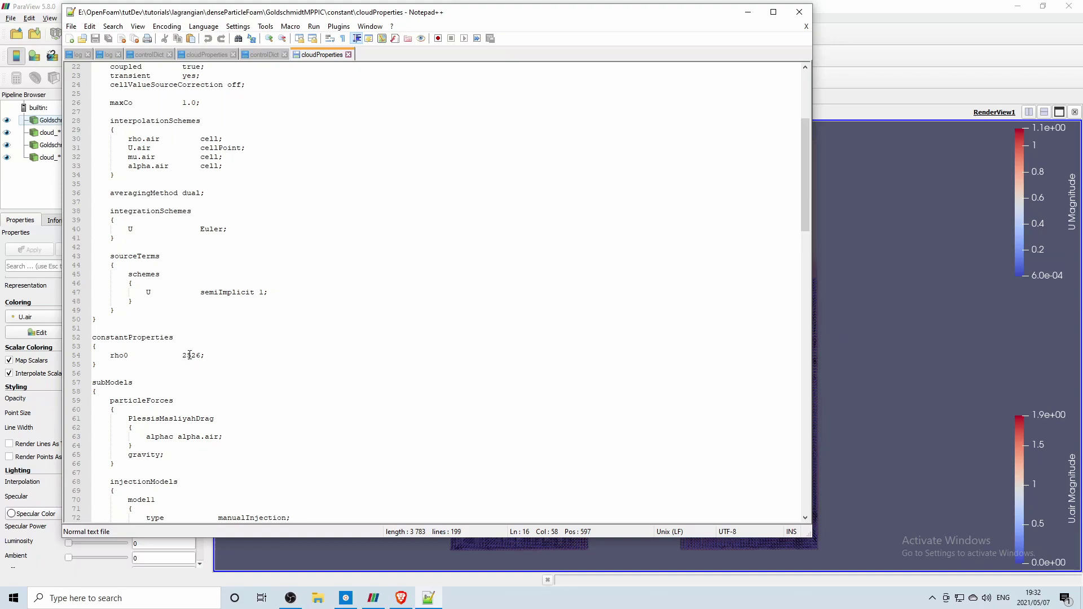
pyautogui.scroll(7, 206, 327)
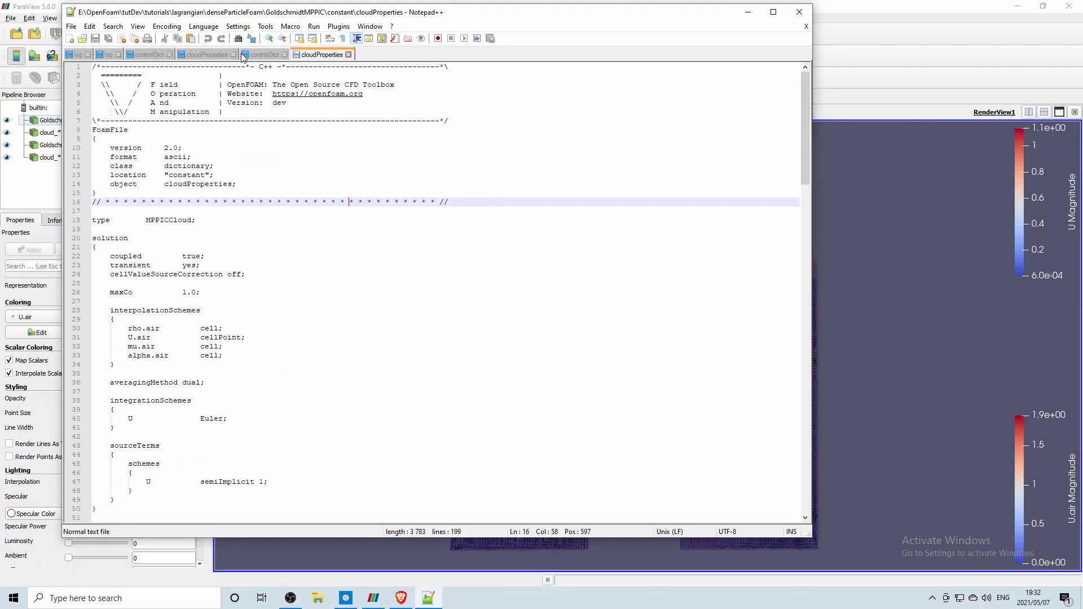
# Compare deltaT 2e-4 in GoldschmidtMPPIC controlDict against 2e-5 in Goldschmidt, ending on MPPIC controlDict.
pyautogui.click(264, 54)
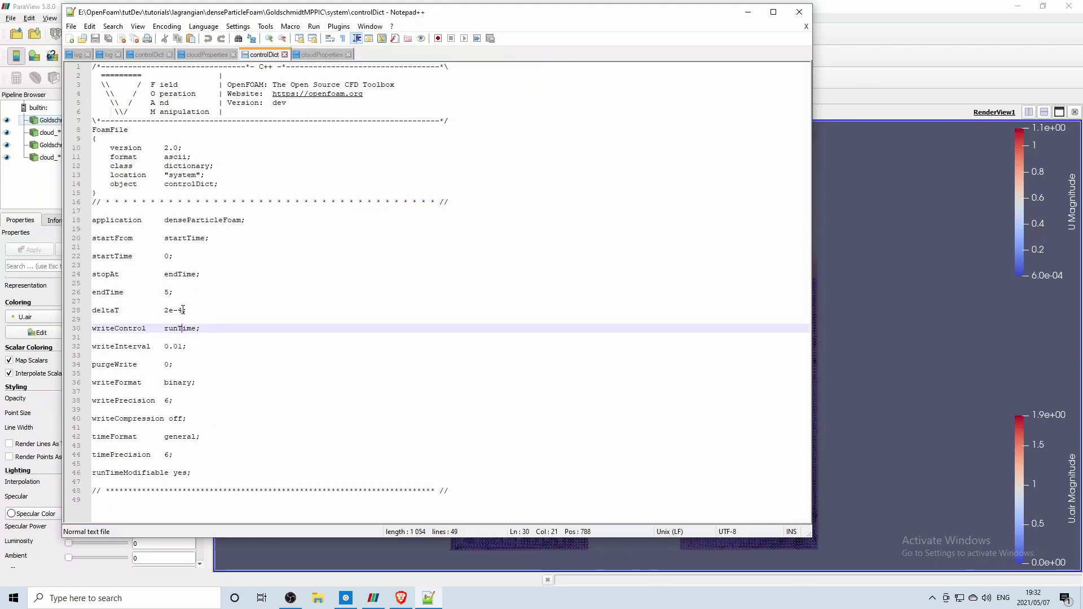
pyautogui.moveTo(182, 311); pyautogui.dragTo(163, 310)
pyautogui.click(228, 306)
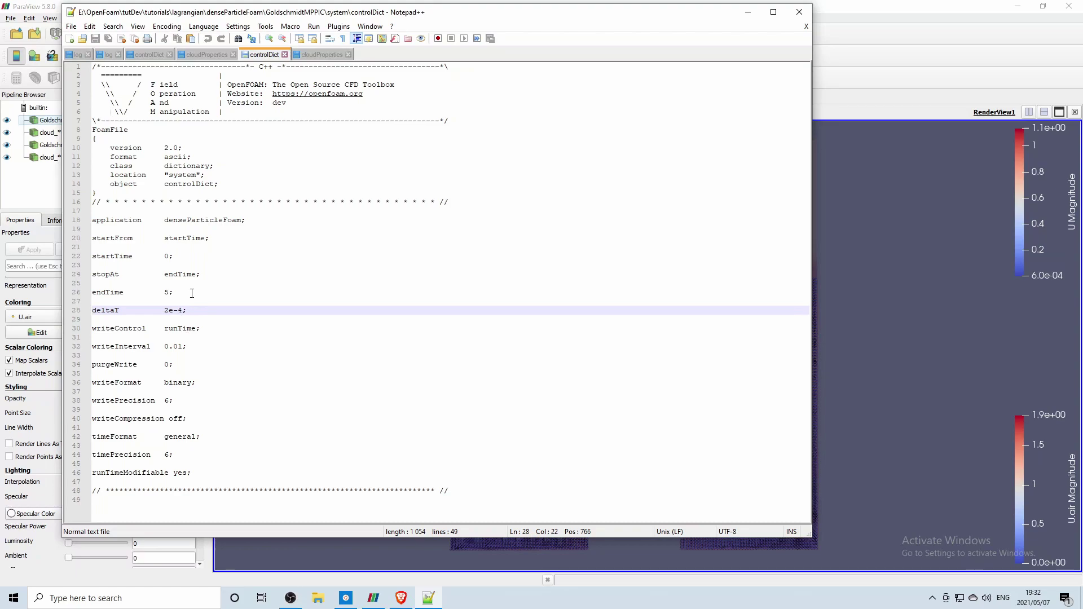
pyautogui.click(149, 55)
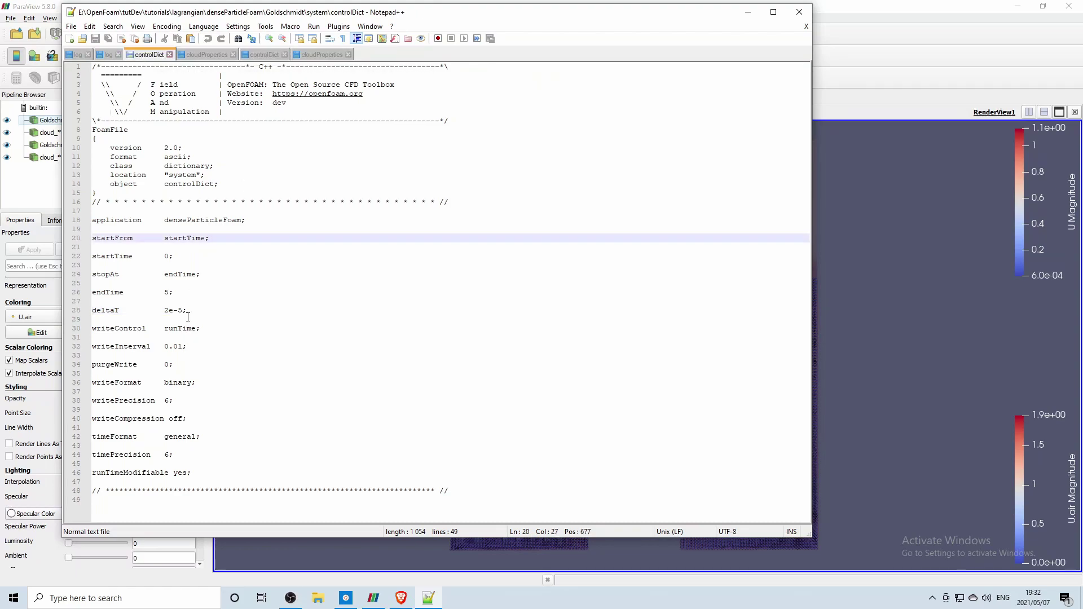
pyautogui.moveTo(184, 308); pyautogui.dragTo(163, 310)
pyautogui.click(211, 316)
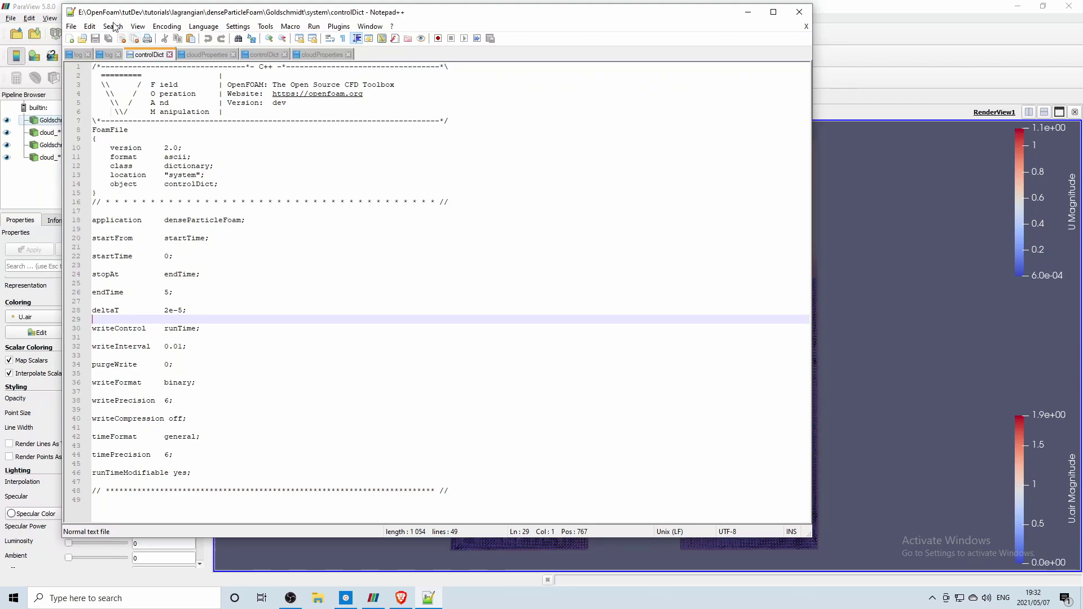
pyautogui.click(316, 53)
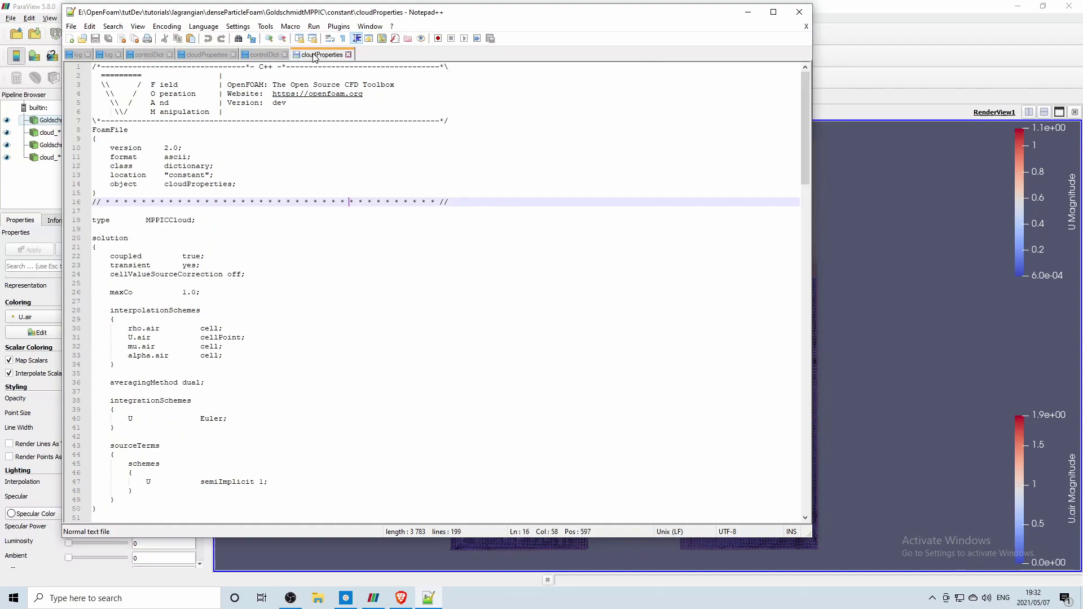
pyautogui.click(258, 55)
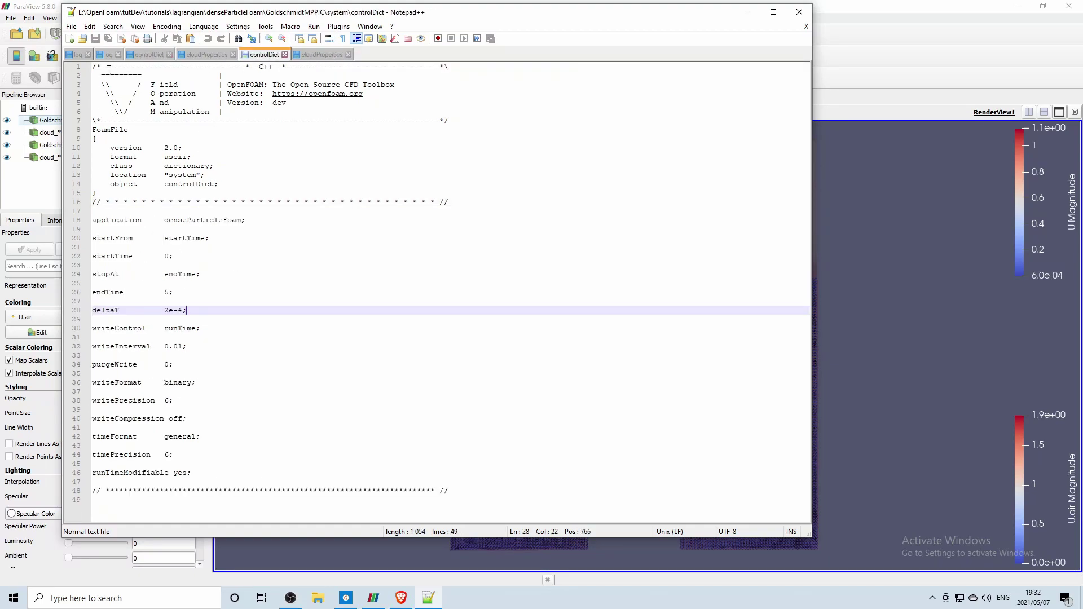
# Compare the Goldschmidt and GoldschmidtMPPIC run logs, checking the latest Goldschmidt time 0.86032.
pyautogui.click(76, 56)
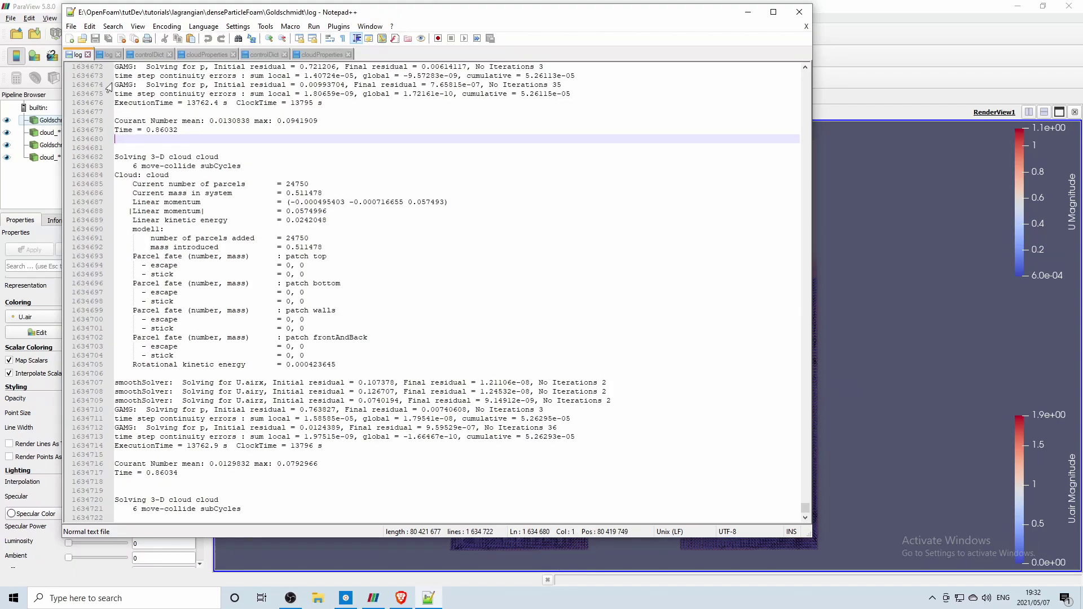
pyautogui.click(107, 55)
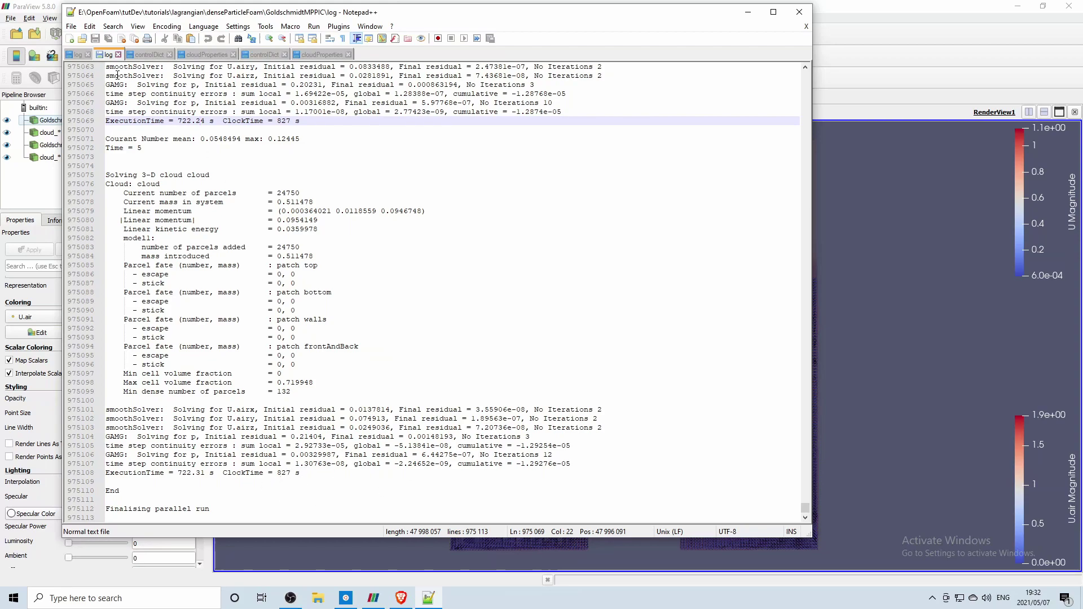
pyautogui.click(77, 55)
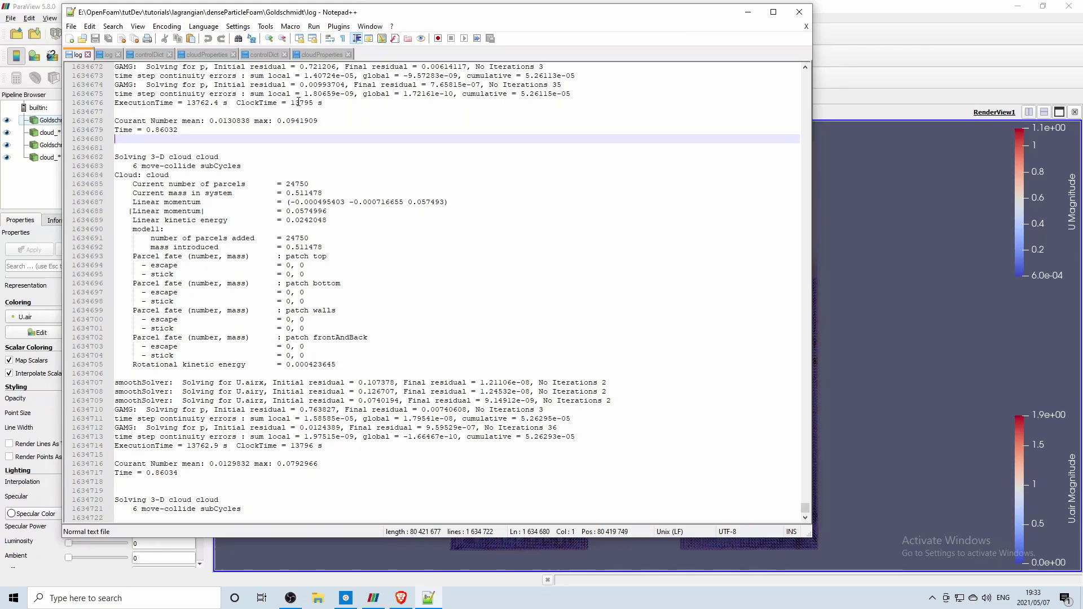
pyautogui.doubleClick(183, 133)
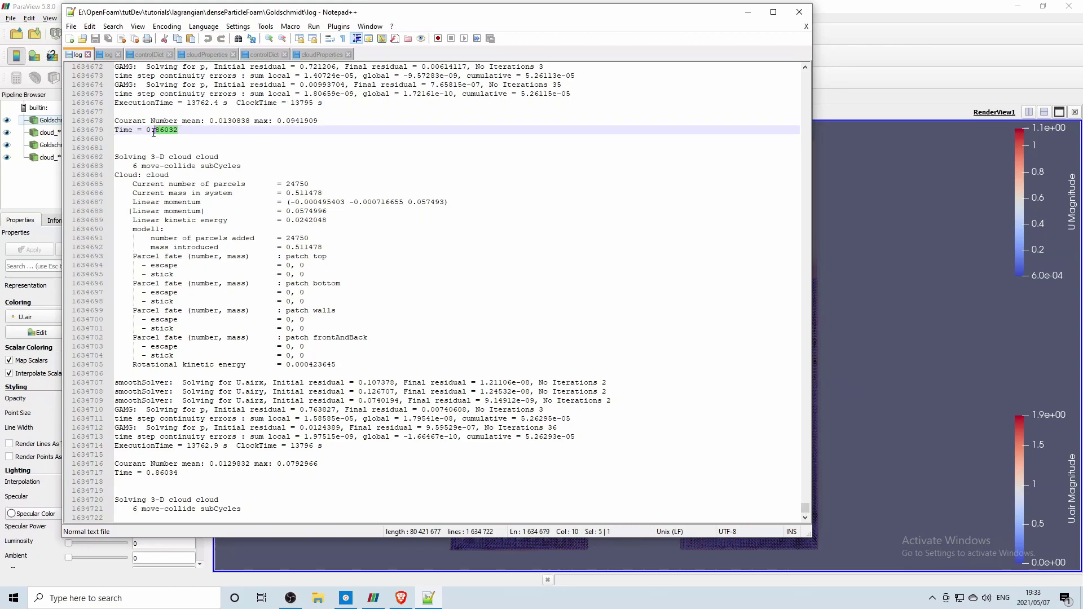
pyautogui.click(163, 131)
# Return to ParaView and play the side-by-side animation through to time step 500.
pyautogui.click(916, 249)
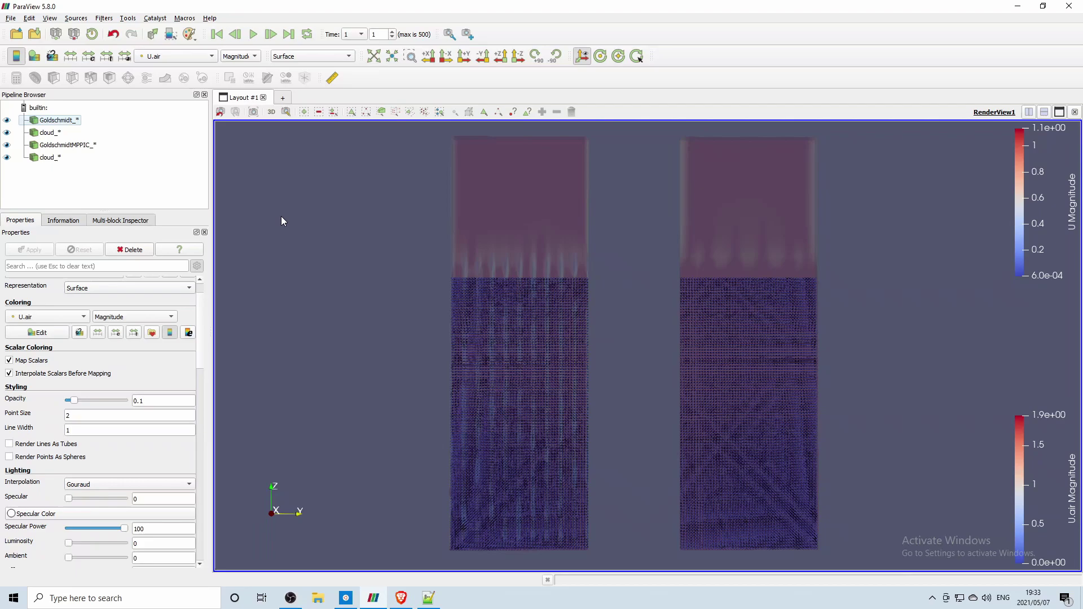
pyautogui.click(252, 35)
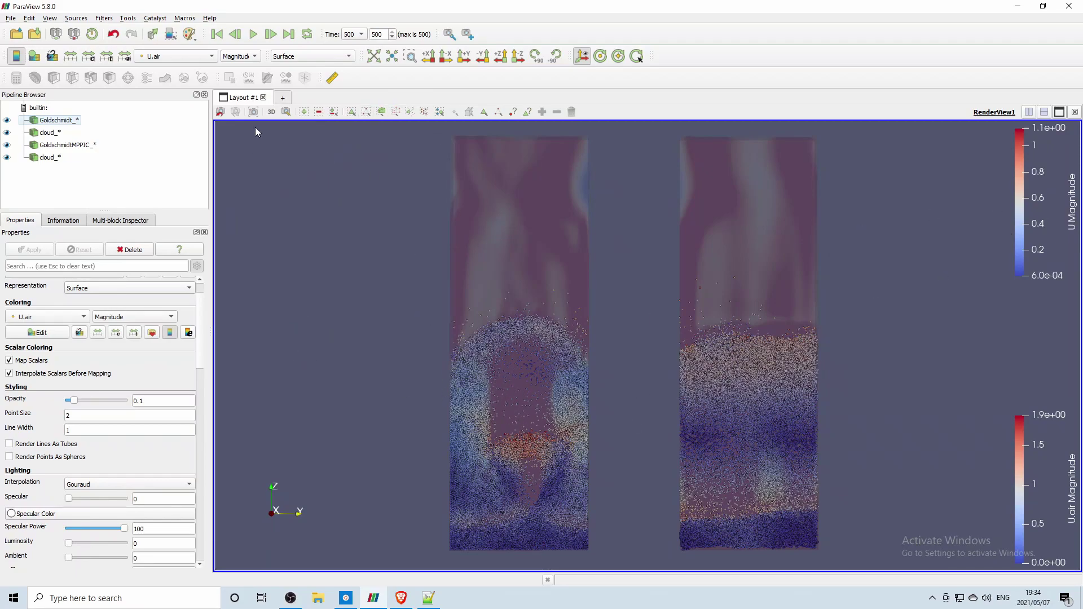
# Turn on looping and replay the side-by-side animation from the beginning.
pyautogui.click(306, 34)
pyautogui.click(252, 34)
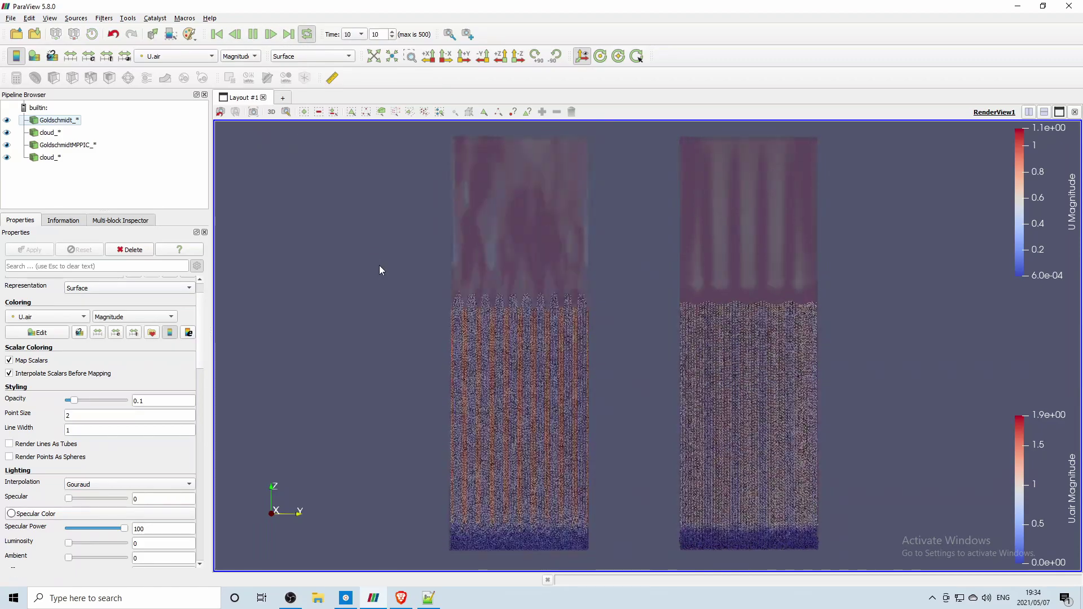